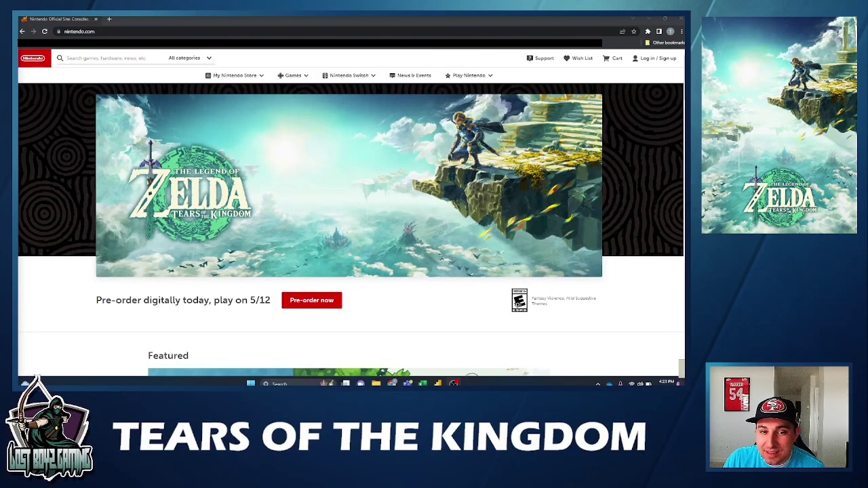
Step: Start a new Nintendo Account sign-up and pick birth month 1, day 4
click(659, 59)
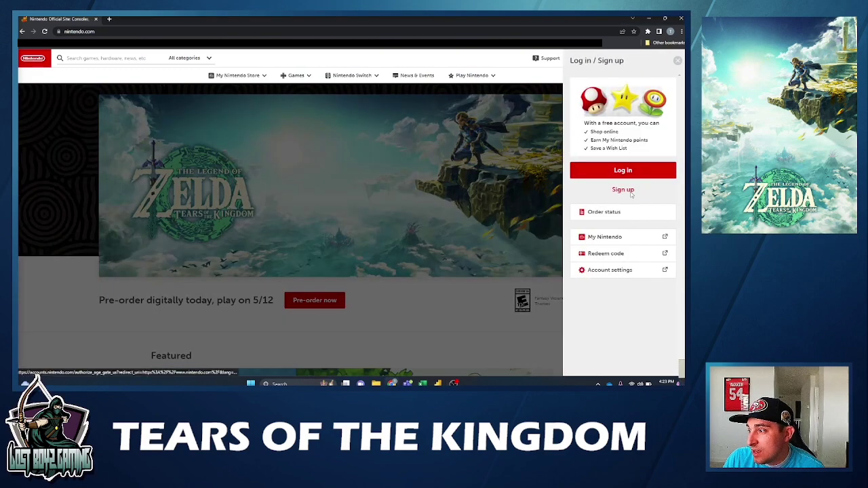
click(630, 190)
click(311, 156)
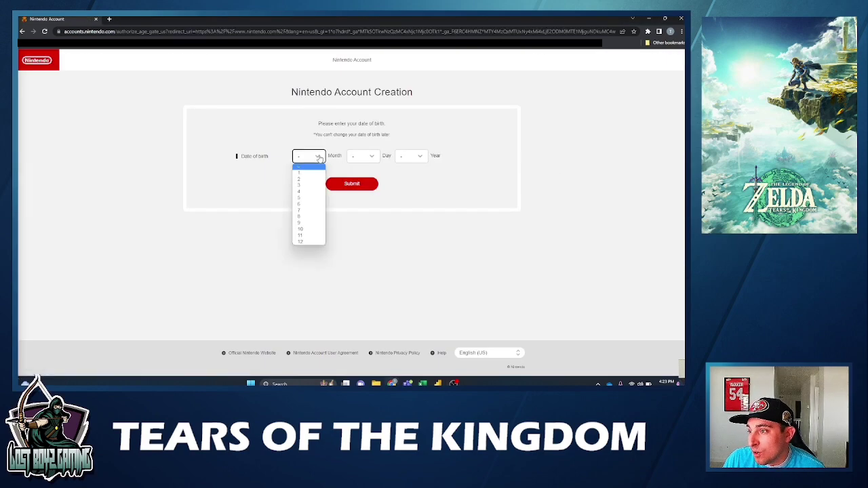
click(312, 174)
click(369, 156)
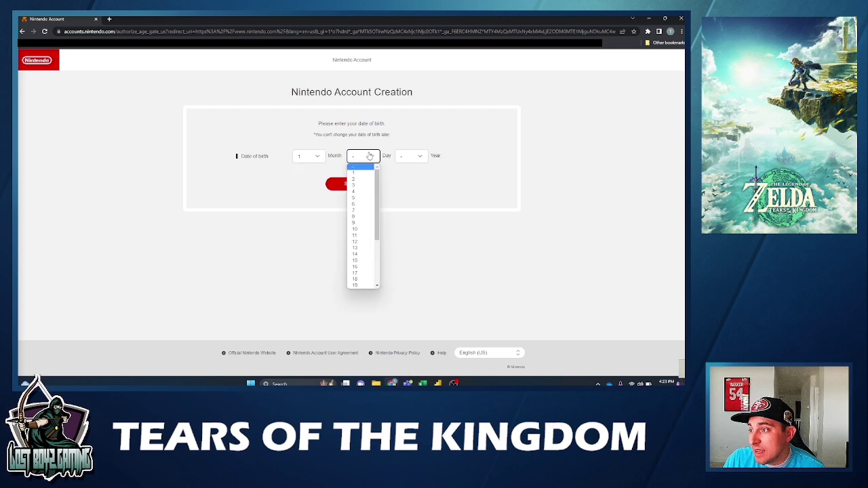
click(366, 195)
Step: Choose 1988 as the birth year and submit the date of birth
click(411, 156)
scroll(411, 214, down, 10)
scroll(409, 197, up, 9)
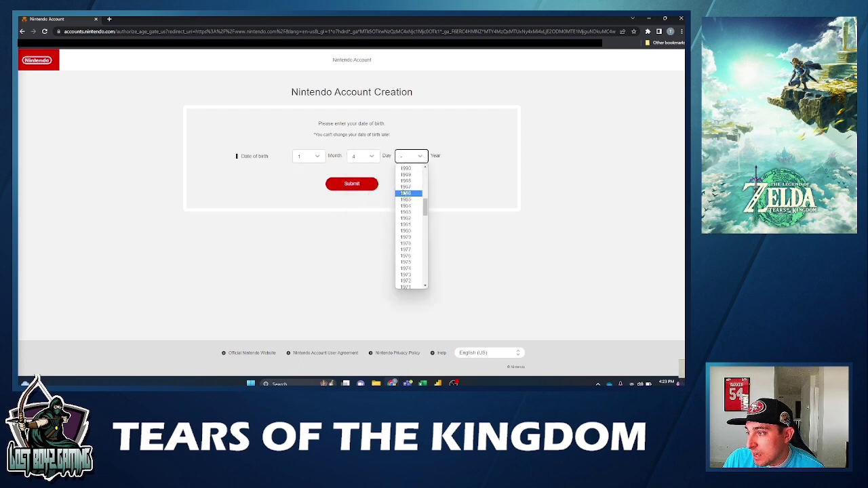
click(405, 183)
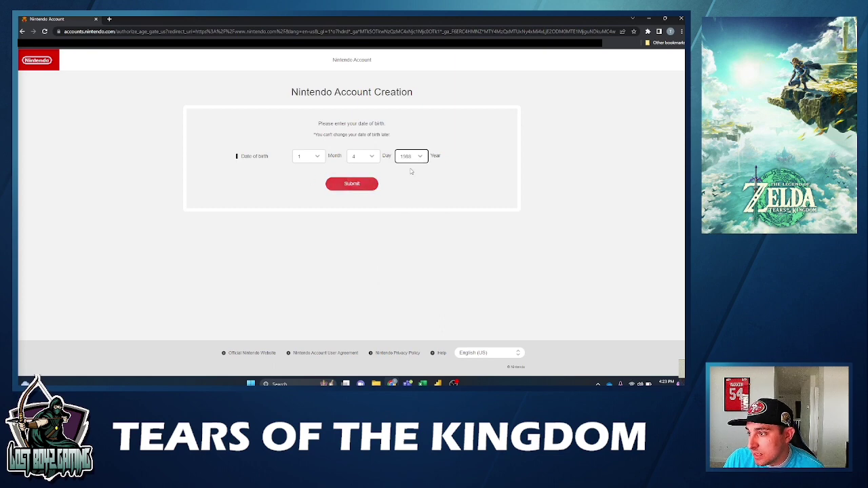
click(411, 159)
click(377, 179)
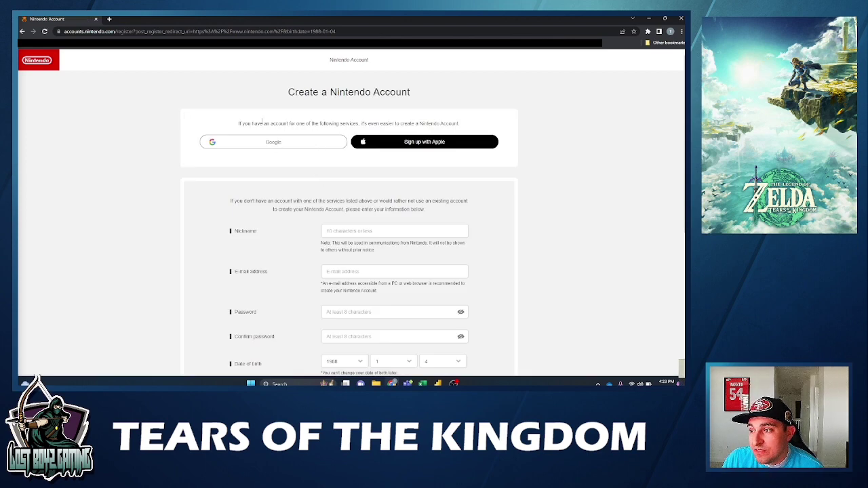
scroll(311, 150, down, 1)
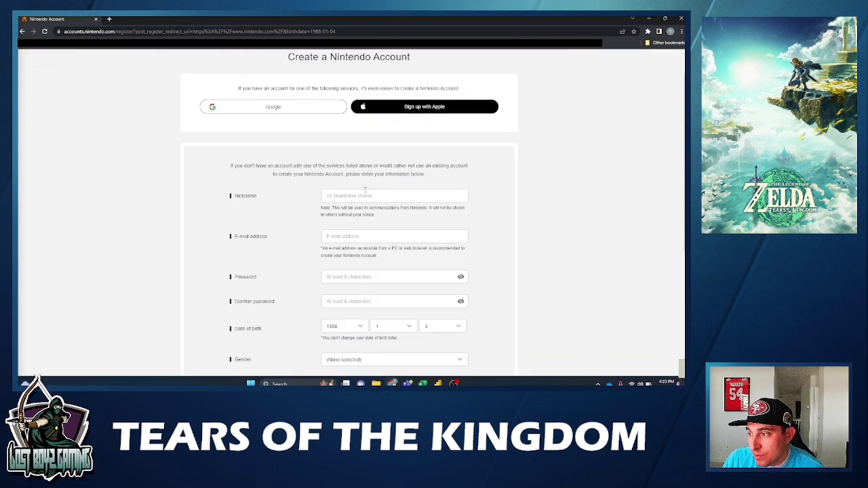
click(352, 234)
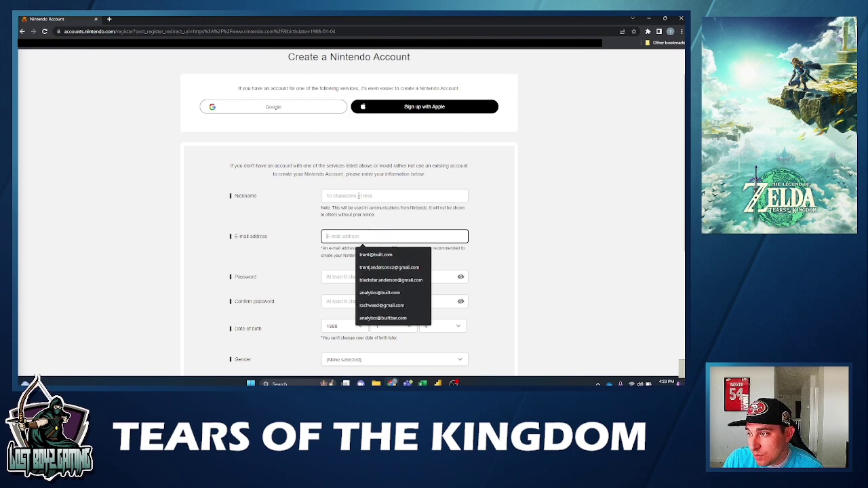
scroll(299, 208, down, 1)
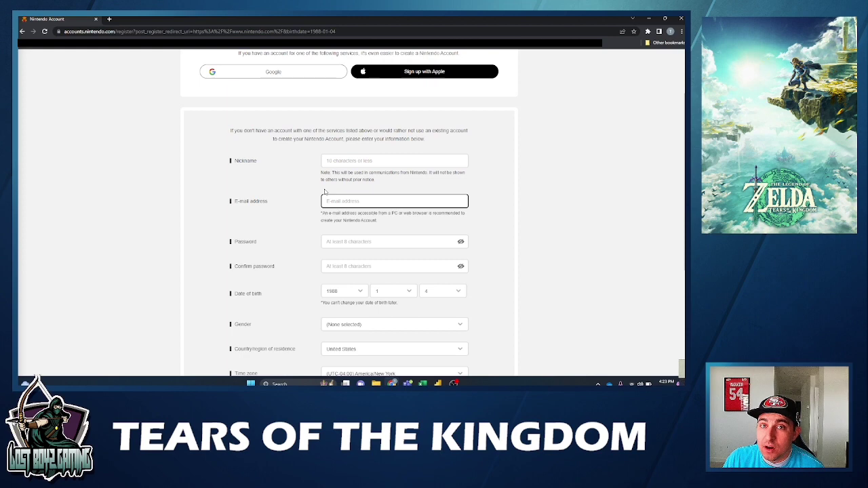
scroll(265, 186, down, 2)
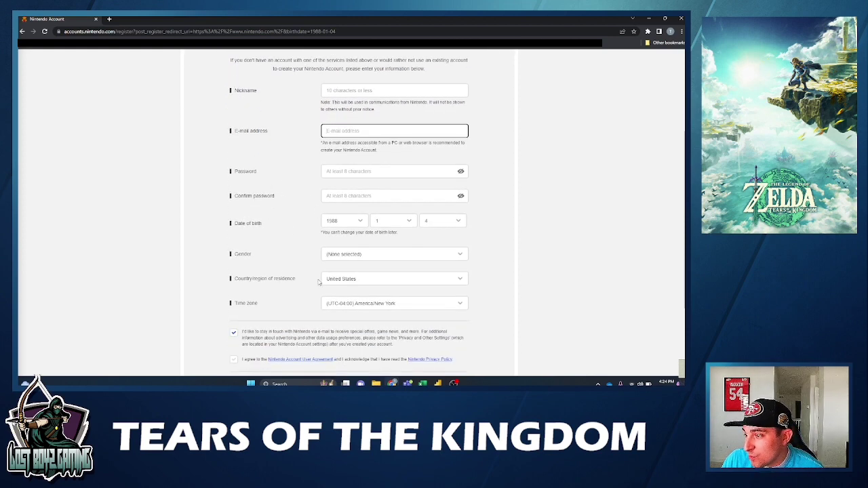
Step: Choose Australia as the country/region of residence
click(343, 284)
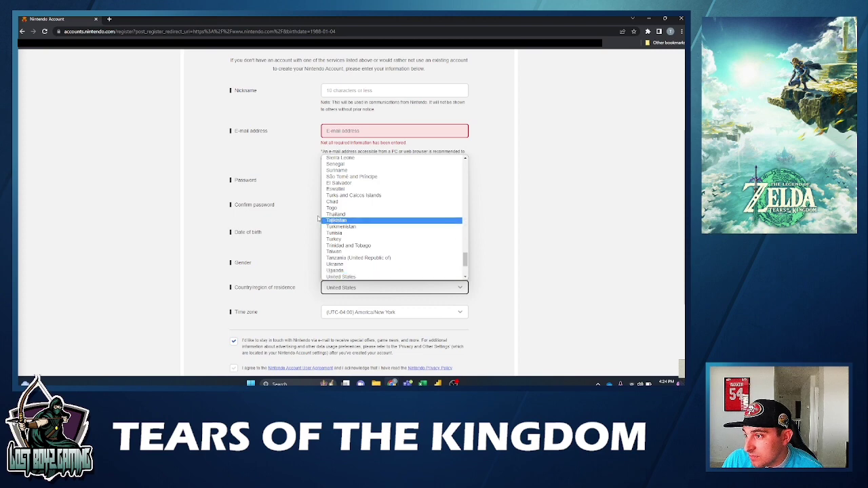
scroll(359, 196, up, 10)
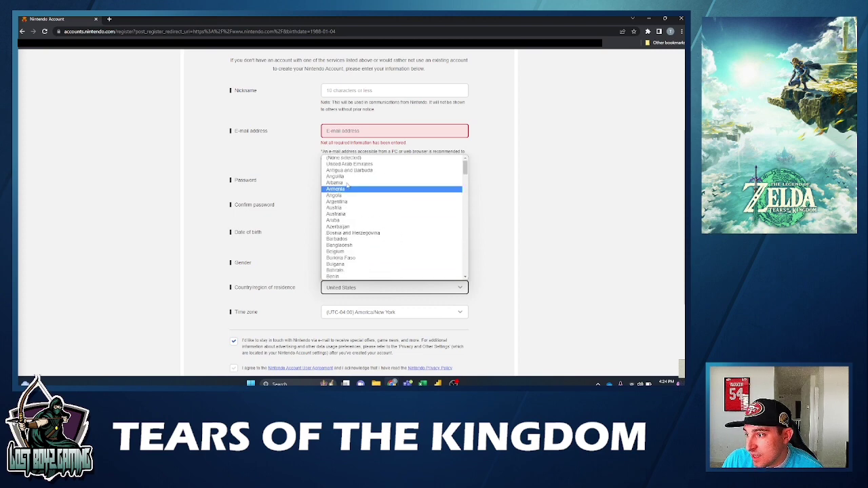
scroll(376, 210, down, 10)
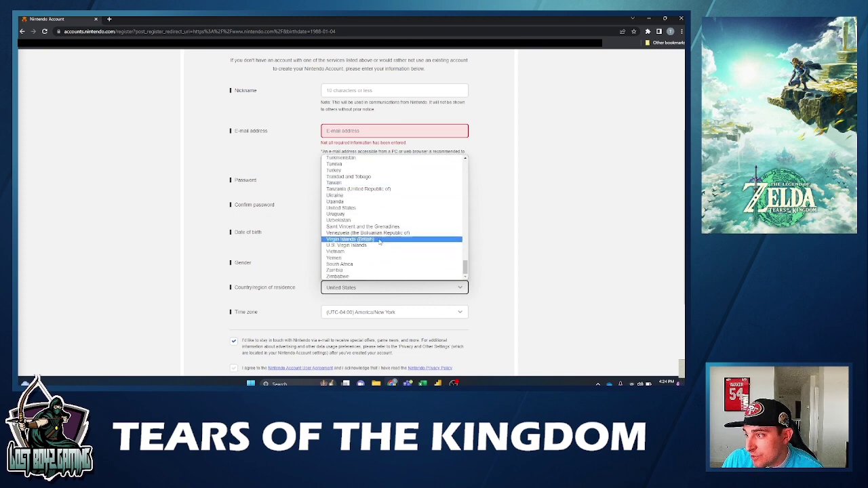
scroll(379, 234, up, 15)
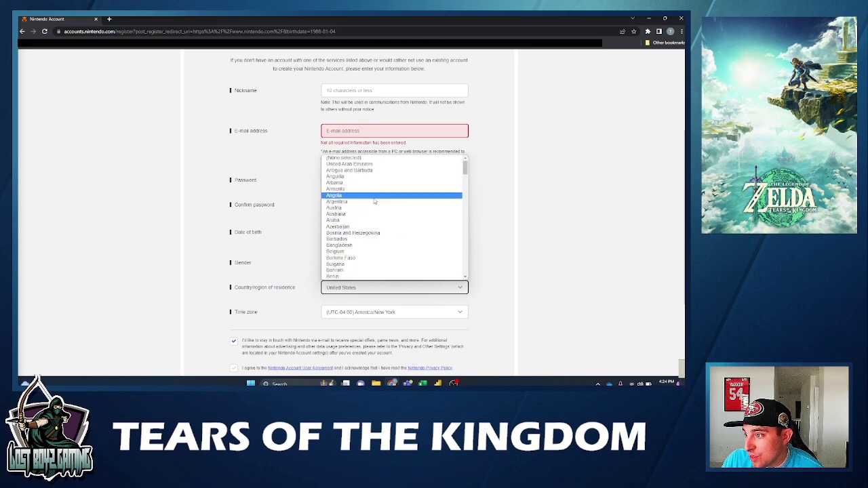
click(371, 215)
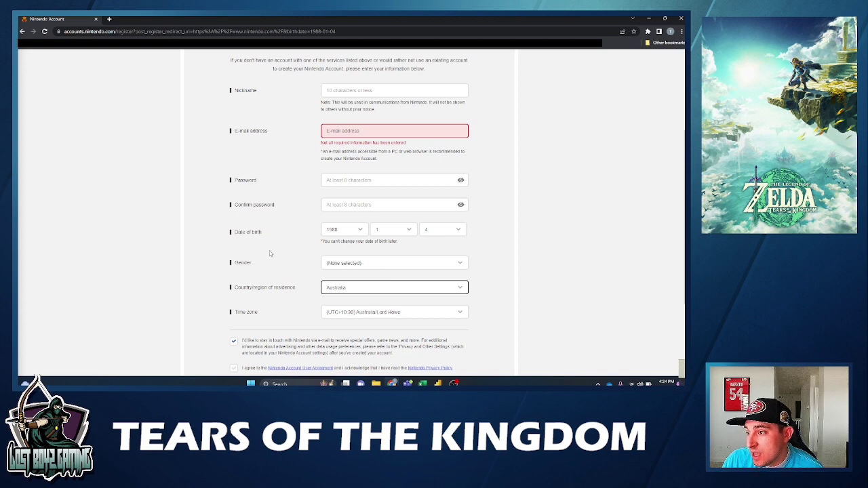
Step: Scroll through the registration form and select the e-mail address field
scroll(269, 253, down, 2)
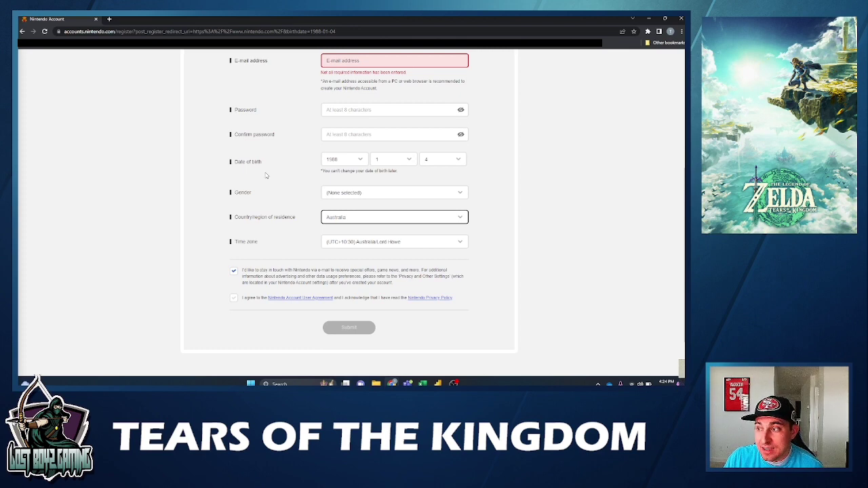
scroll(402, 177, up, 3)
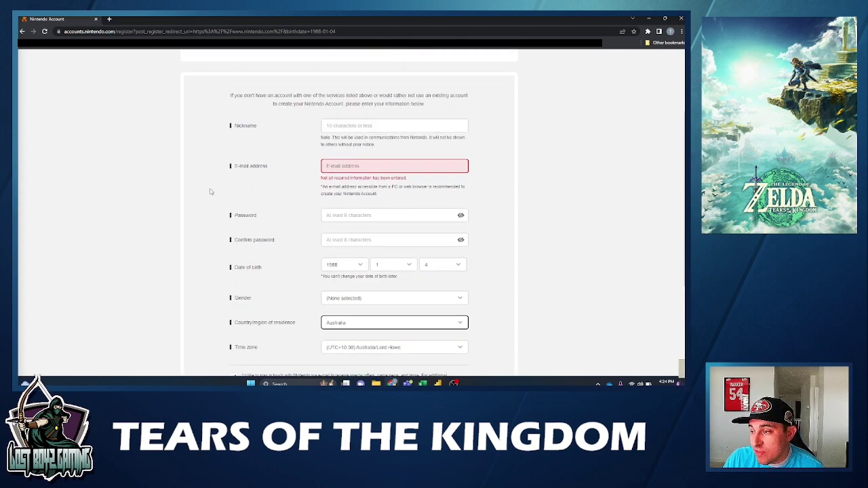
click(359, 166)
scroll(330, 254, down, 1)
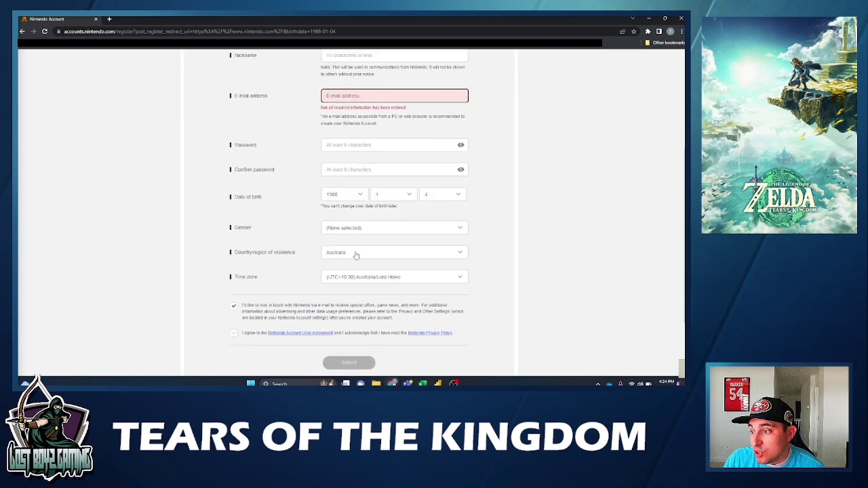
scroll(334, 241, up, 3)
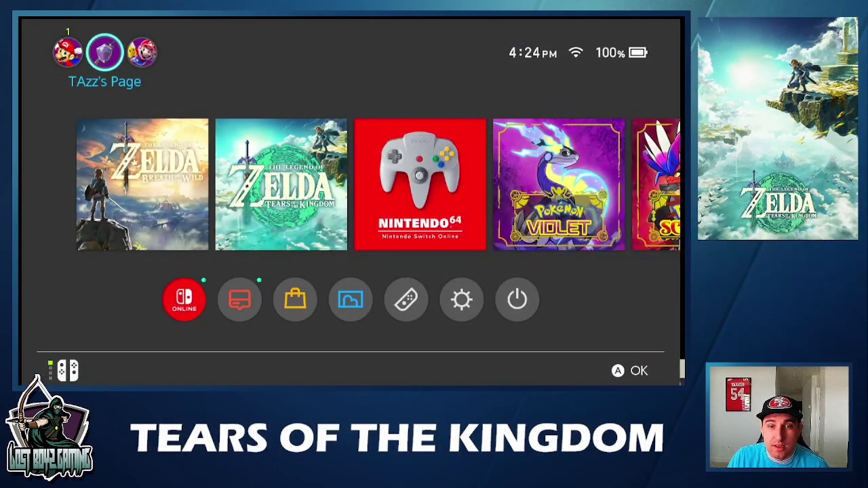
Step: Move past the installed games to TAzz's profile icon and open TAzz's user page
key(Left)
key(Down)
key(Down)
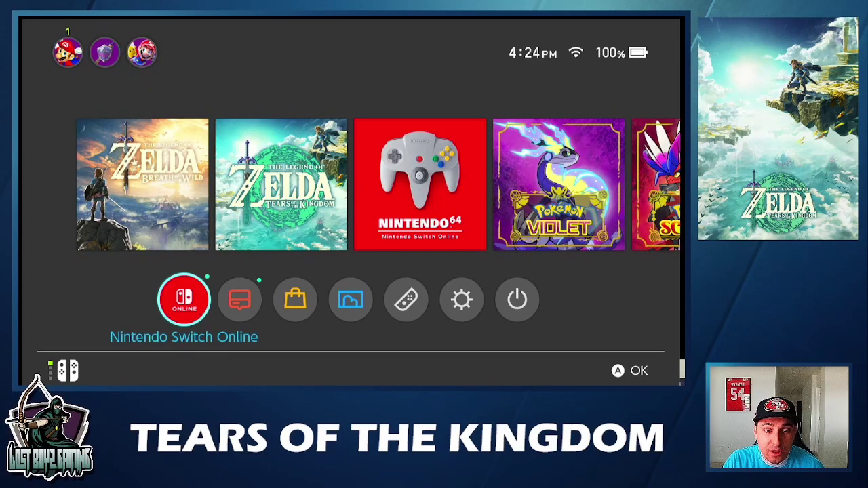
key(Right)
key(Right)
key(Up)
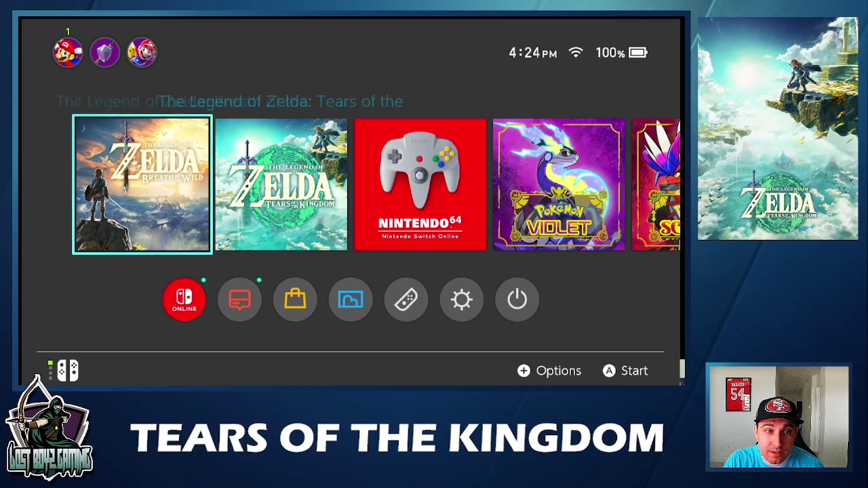
key(Left)
key(Up)
key(Down)
key(Left)
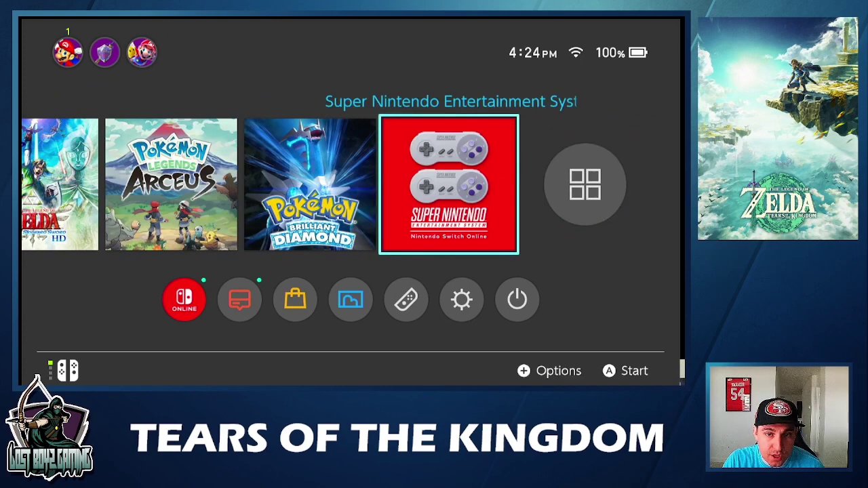
key(Left)
key(Left)
key(Left)
key(Left)
key(Left)
key(Left)
key(Left)
key(Left)
key(Up)
key(Right)
key(Return)
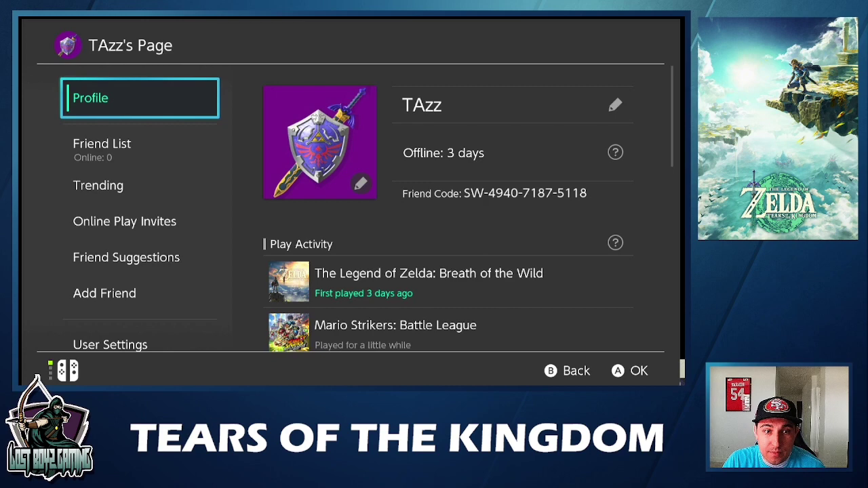
Step: Browse TAzz's profile picture and play activity list
key(Right)
key(Right)
key(Down)
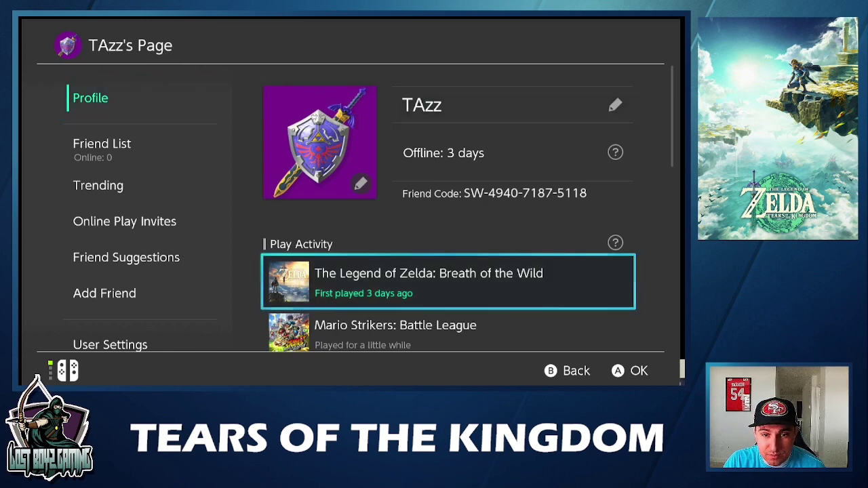
key(Down)
key(Down)
key(Up)
key(Up)
key(Up)
key(Left)
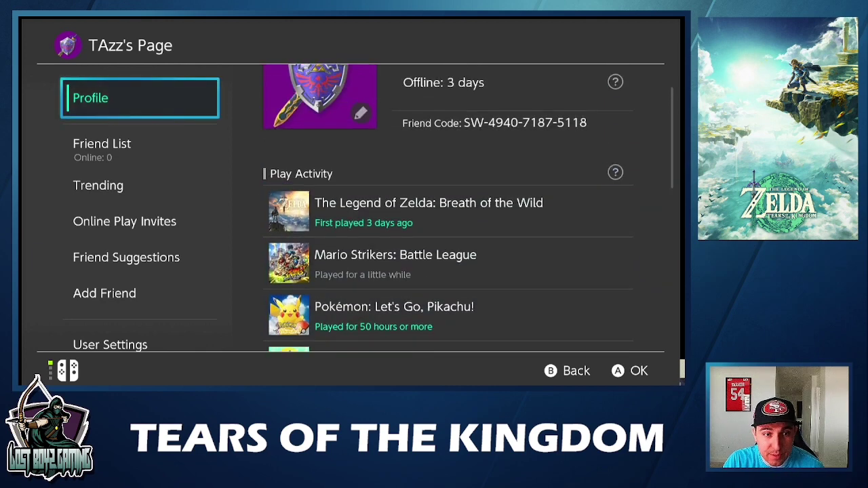
Step: Look over User Settings' Check Your Account Information entry, then exit to the HOME Menu
key(Down)
key(Down)
key(Down)
key(Down)
key(Down)
key(Down)
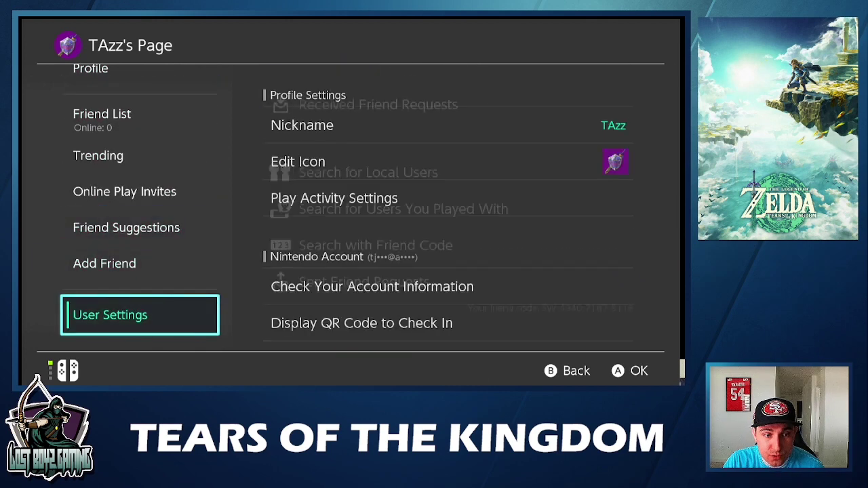
key(Right)
key(Down)
key(Down)
key(Down)
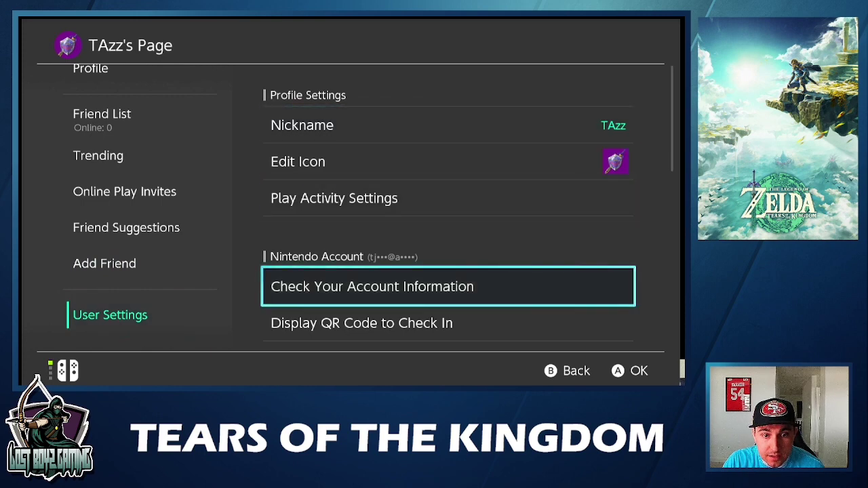
key(Down)
key(Up)
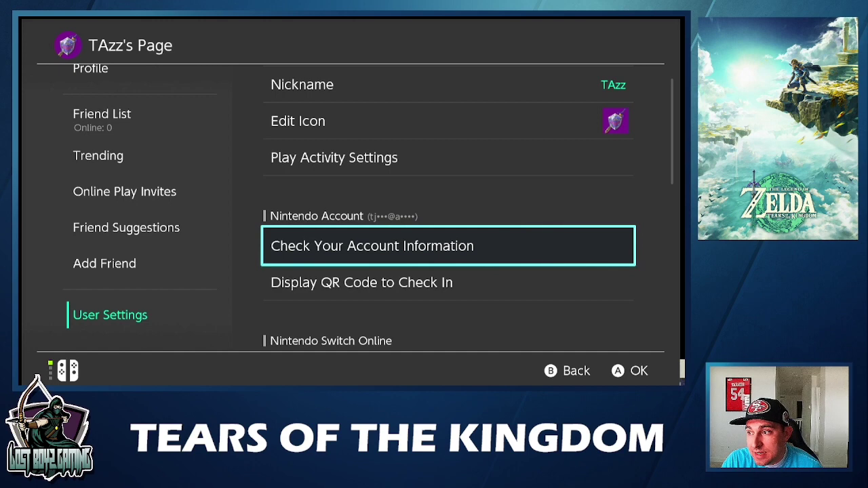
key(Left)
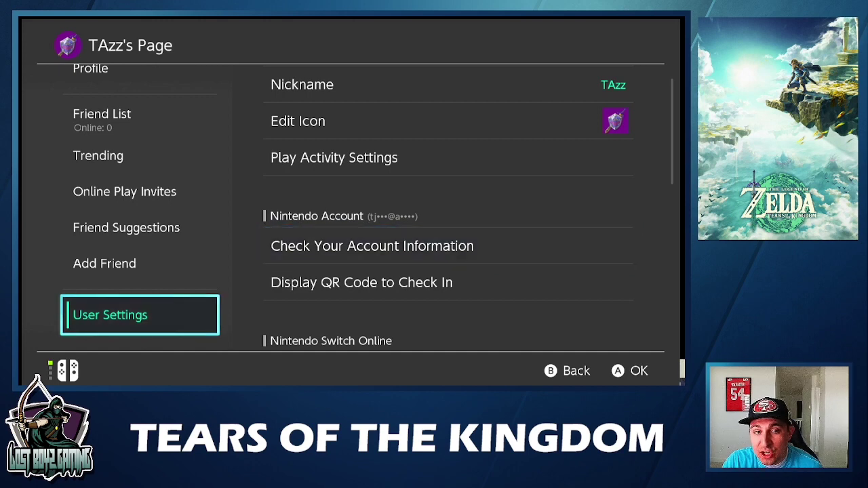
key(Escape)
key(Left)
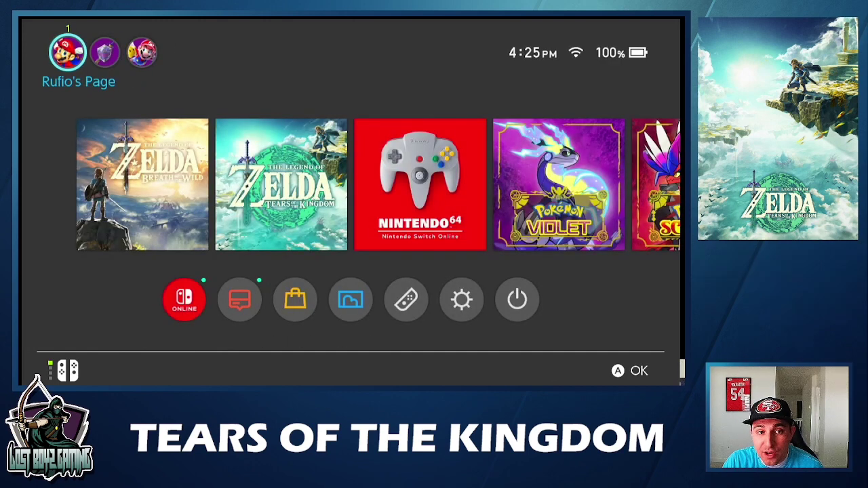
Step: Launch Nintendo eShop from the HOME Menu and choose TAzz as the user
key(Right)
key(Down)
key(Down)
key(Right)
key(Right)
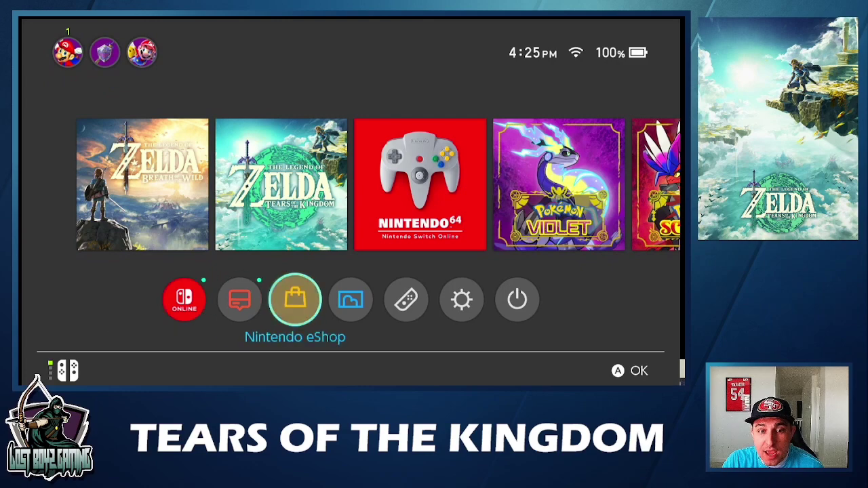
key(Return)
key(Right)
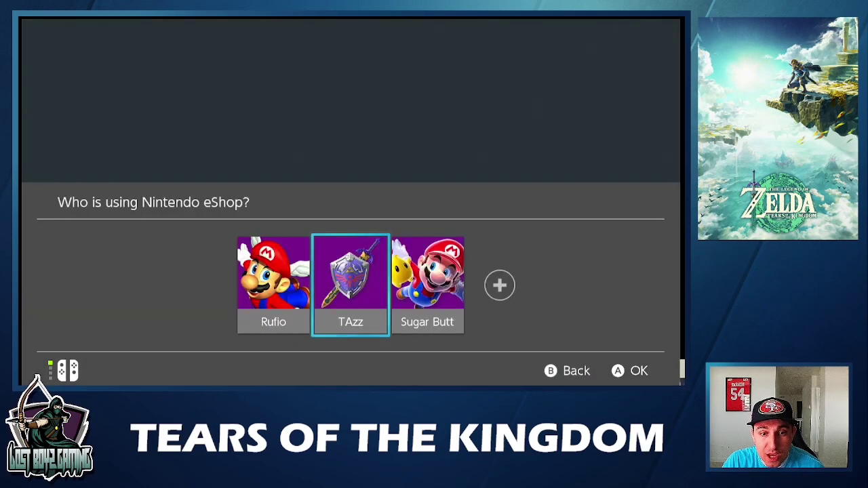
key(Return)
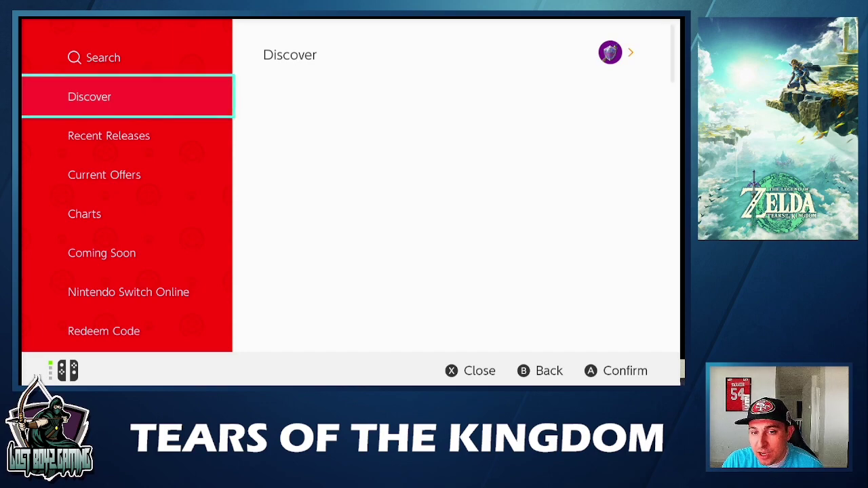
key(Right)
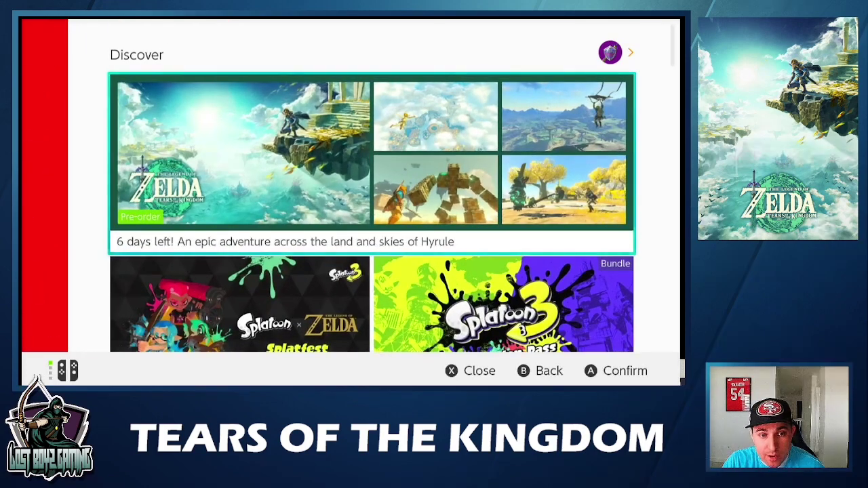
key(Left)
key(Right)
key(Return)
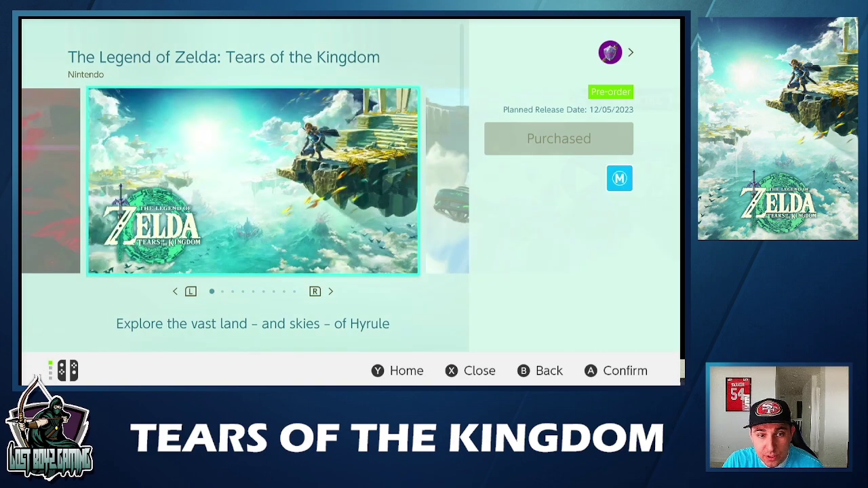
key(Escape)
key(Down)
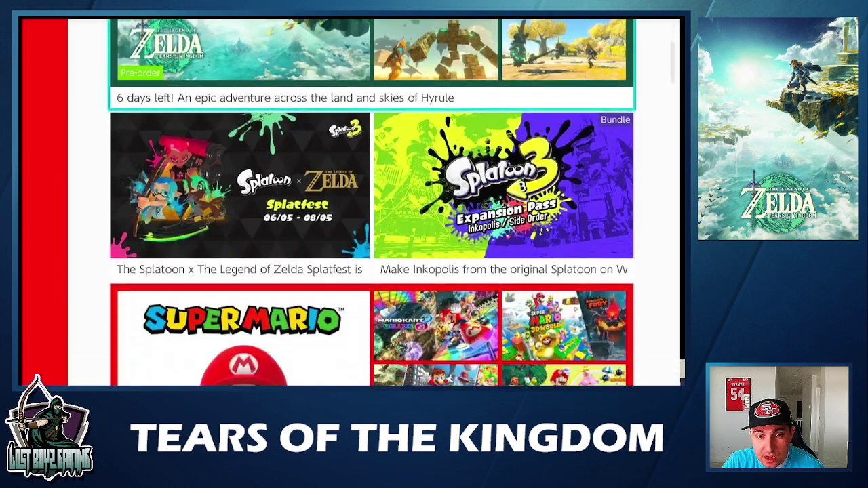
key(Down)
key(Down)
key(Up)
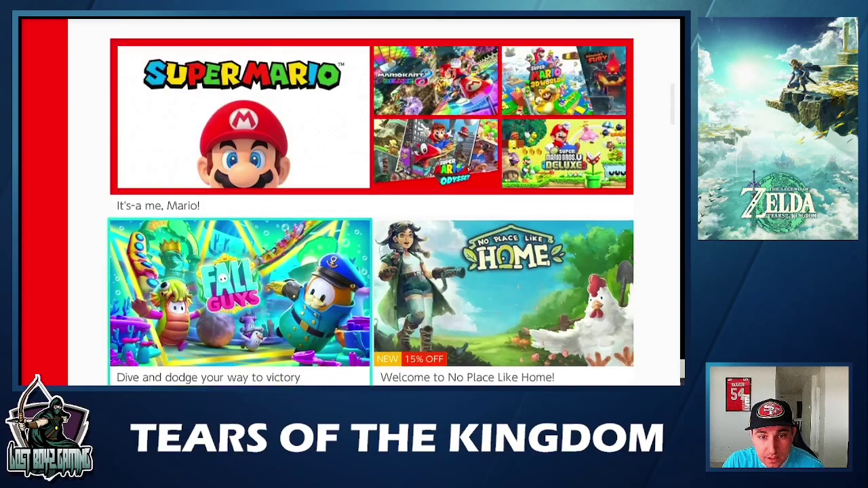
key(Up)
key(Left)
key(Right)
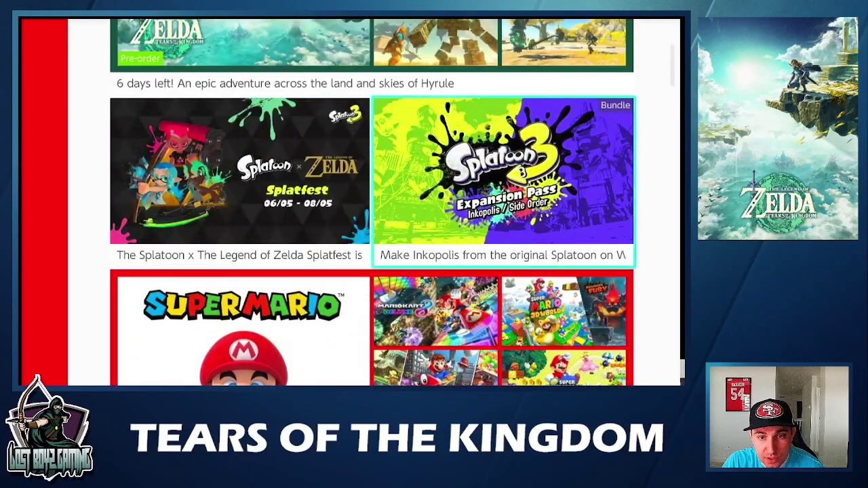
key(Return)
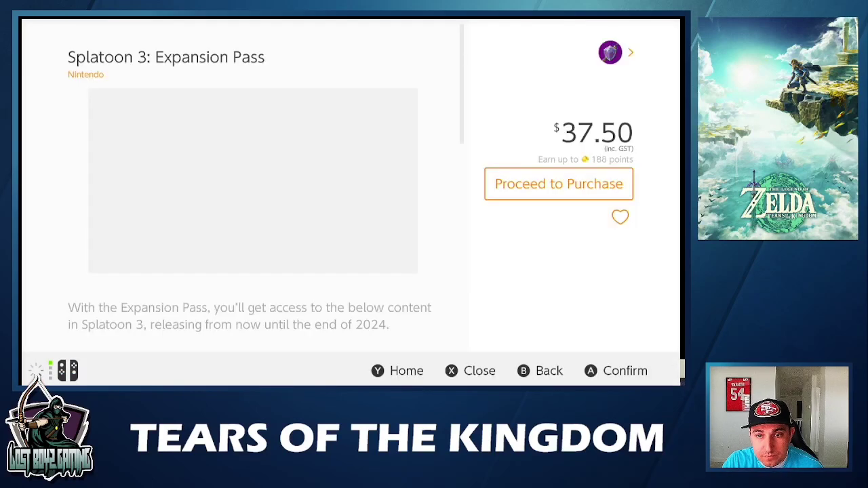
key(Escape)
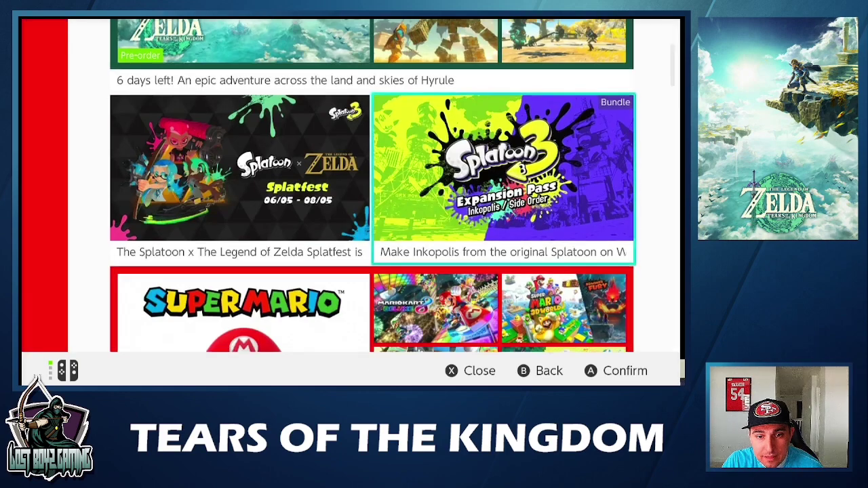
key(Down)
key(Down)
key(Left)
key(Down)
key(Down)
key(Down)
key(Down)
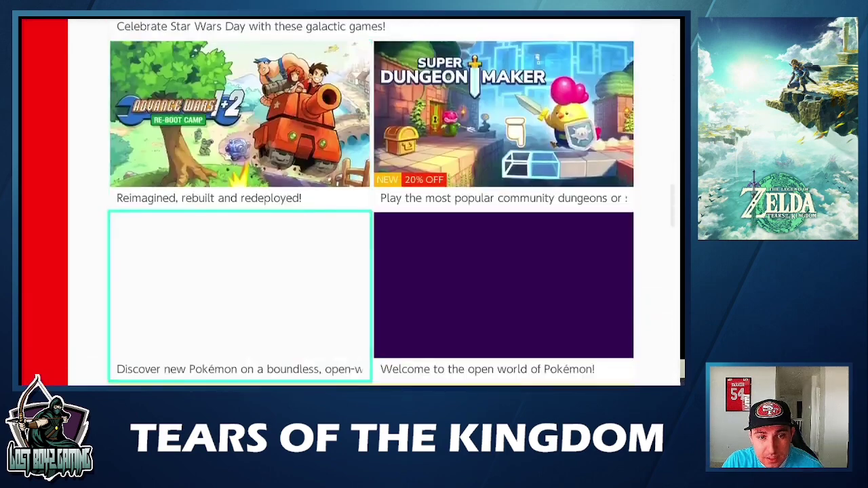
key(Right)
key(Up)
key(Down)
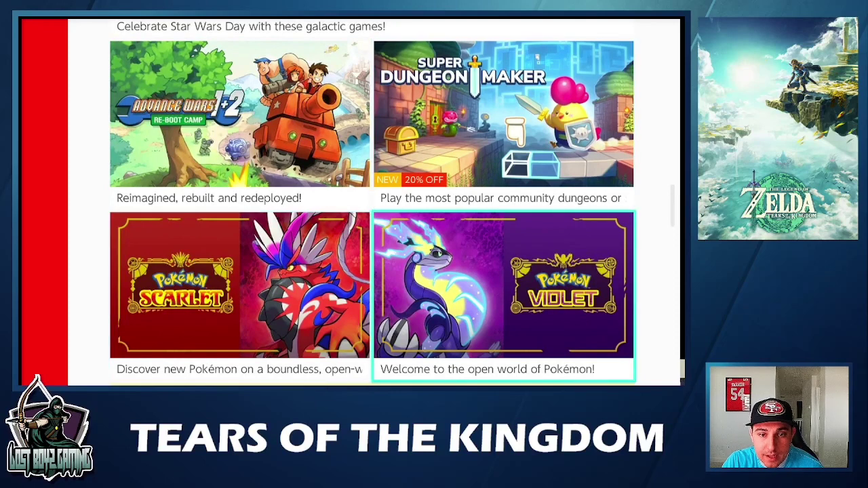
key(Return)
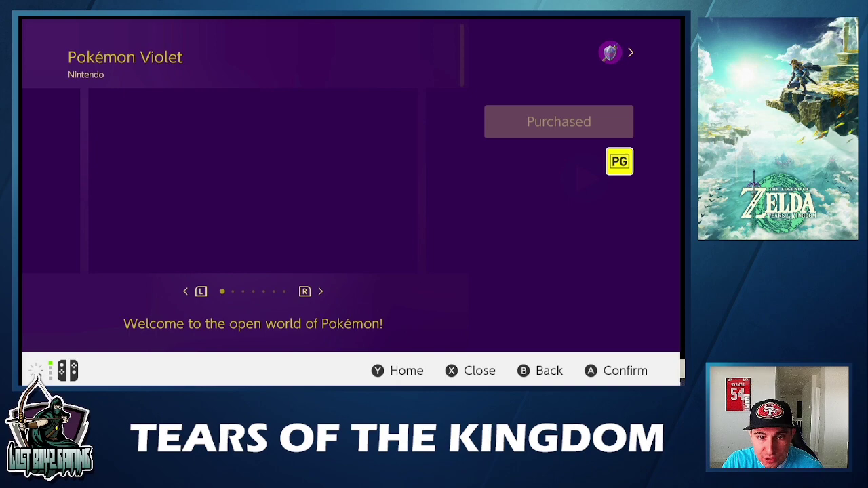
key(Escape)
key(Up)
key(Left)
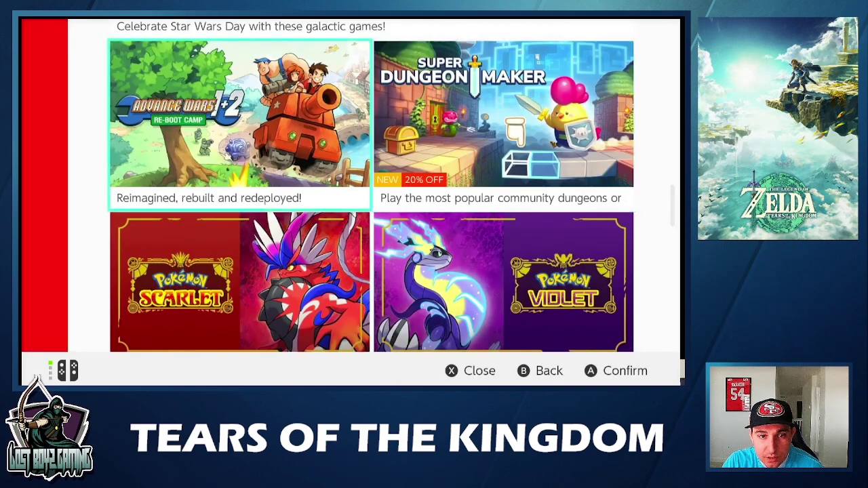
Step: View the Advance Wars 1+2 page, then open TAzz's account information showing the $7.49 balance
key(Return)
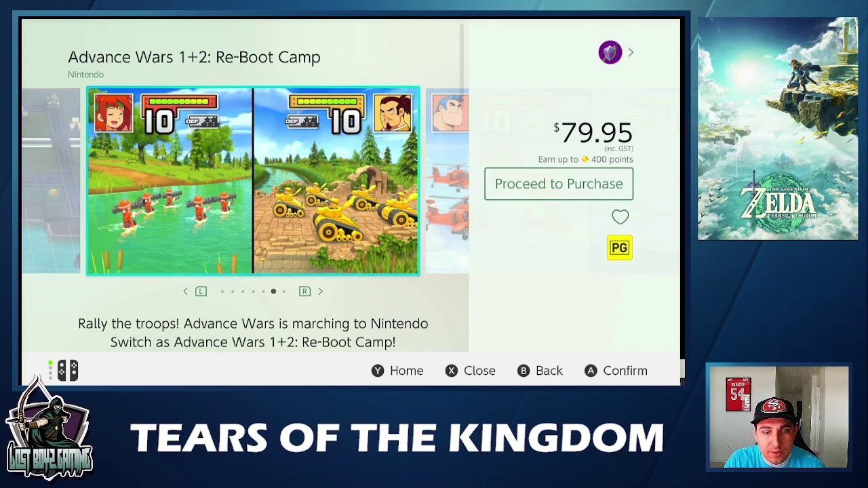
key(Escape)
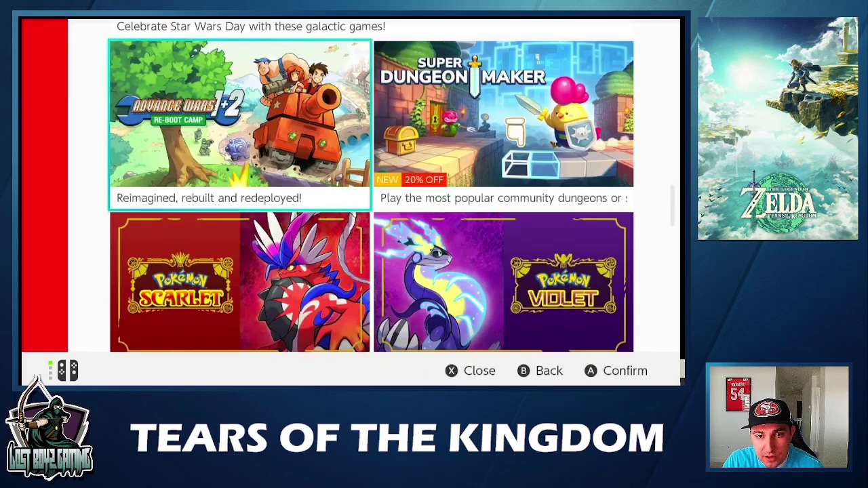
key(Up)
key(Up)
key(Up)
key(Up)
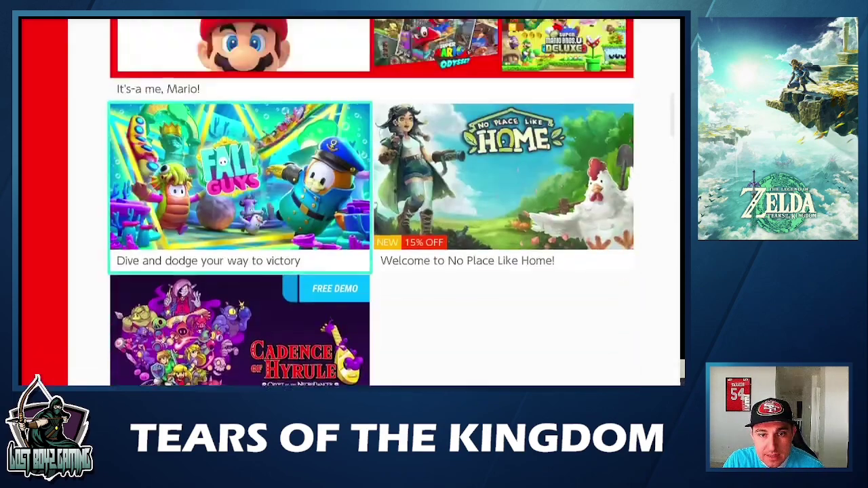
key(Up)
key(Up)
key(Up)
key(Up)
key(Return)
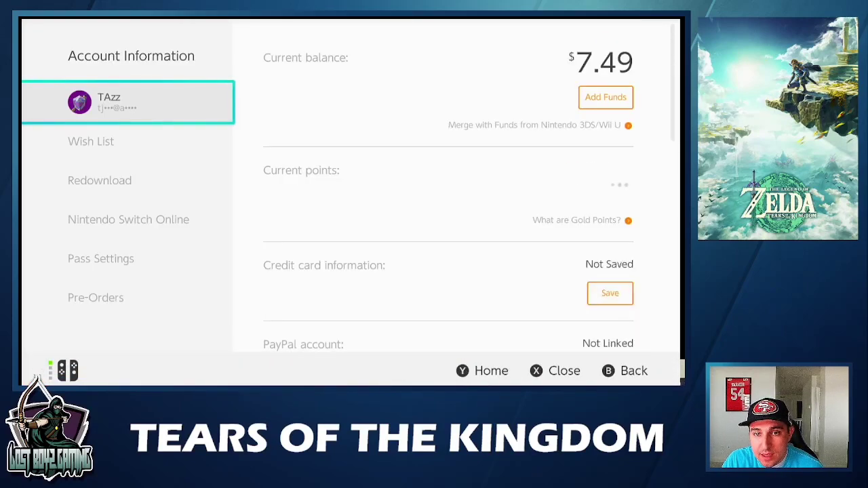
Step: Scroll to Primary console showing 'This console', then return to the Discover page
key(Right)
key(Down)
key(Down)
key(Down)
key(Down)
key(Down)
key(Down)
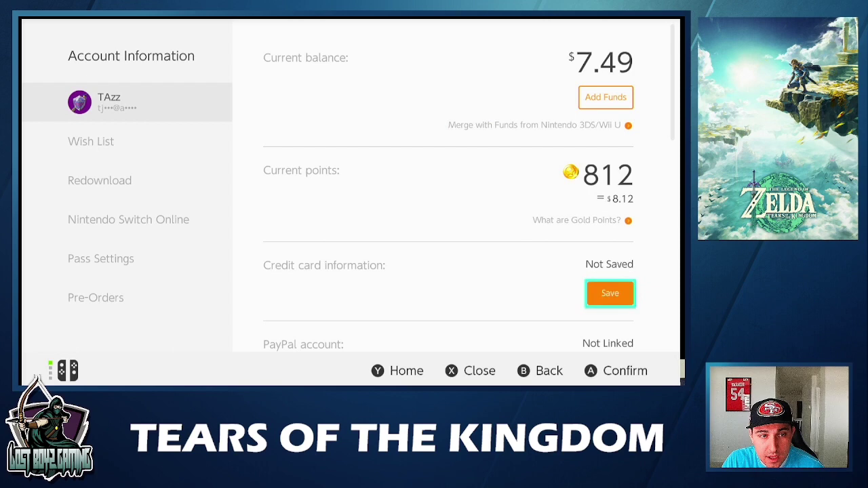
key(Down)
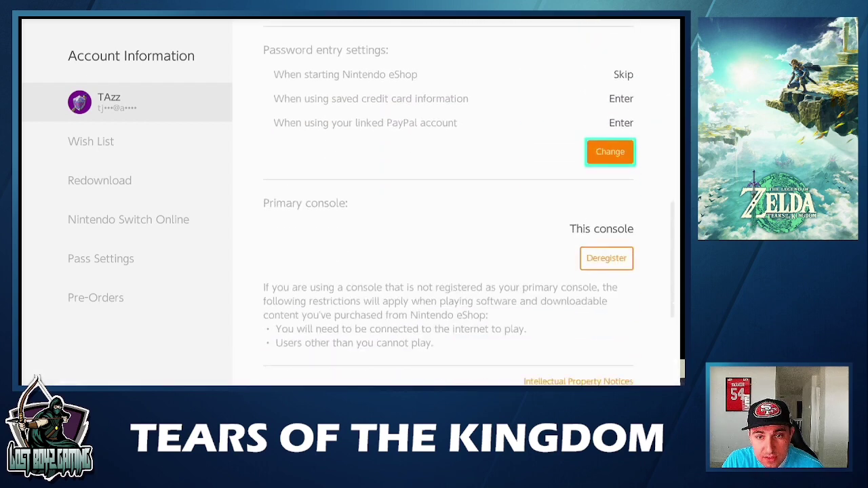
key(Left)
key(Right)
key(Down)
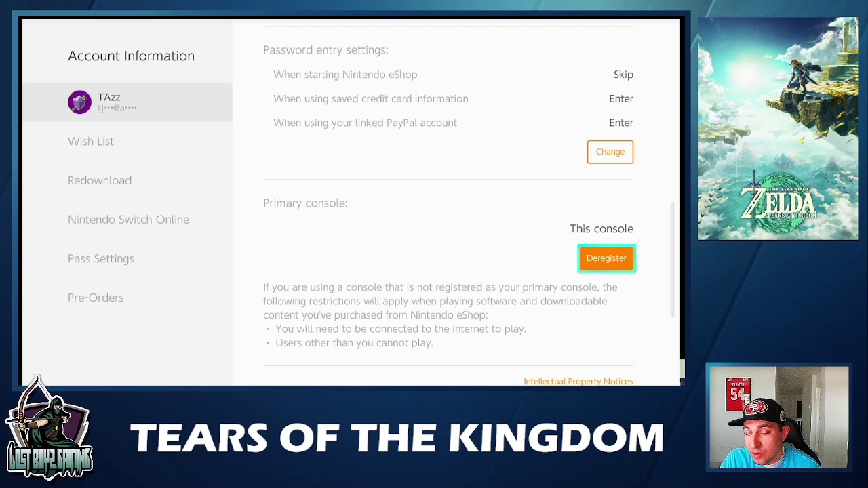
key(Escape)
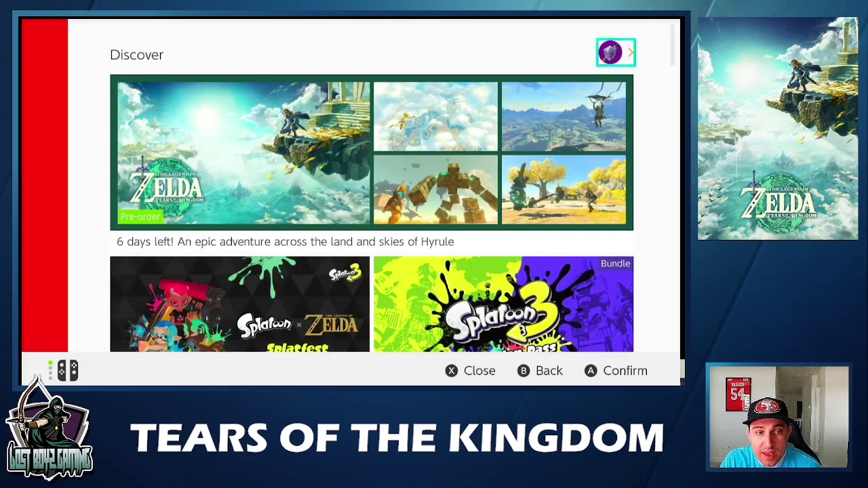